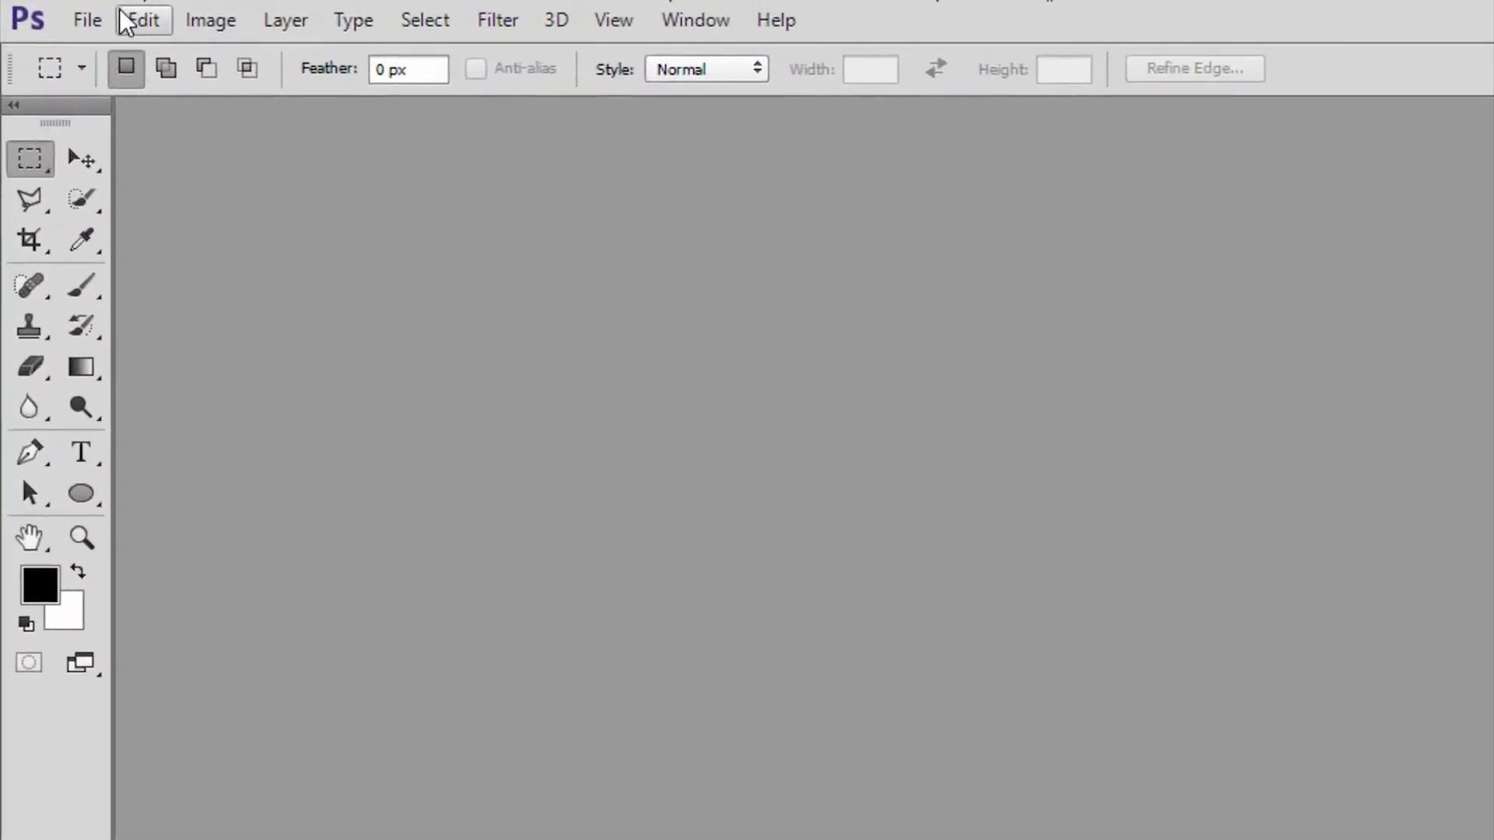
Choose New from the File menu to start a new document
{"action": "left_click", "coordinate": [99, 23]}
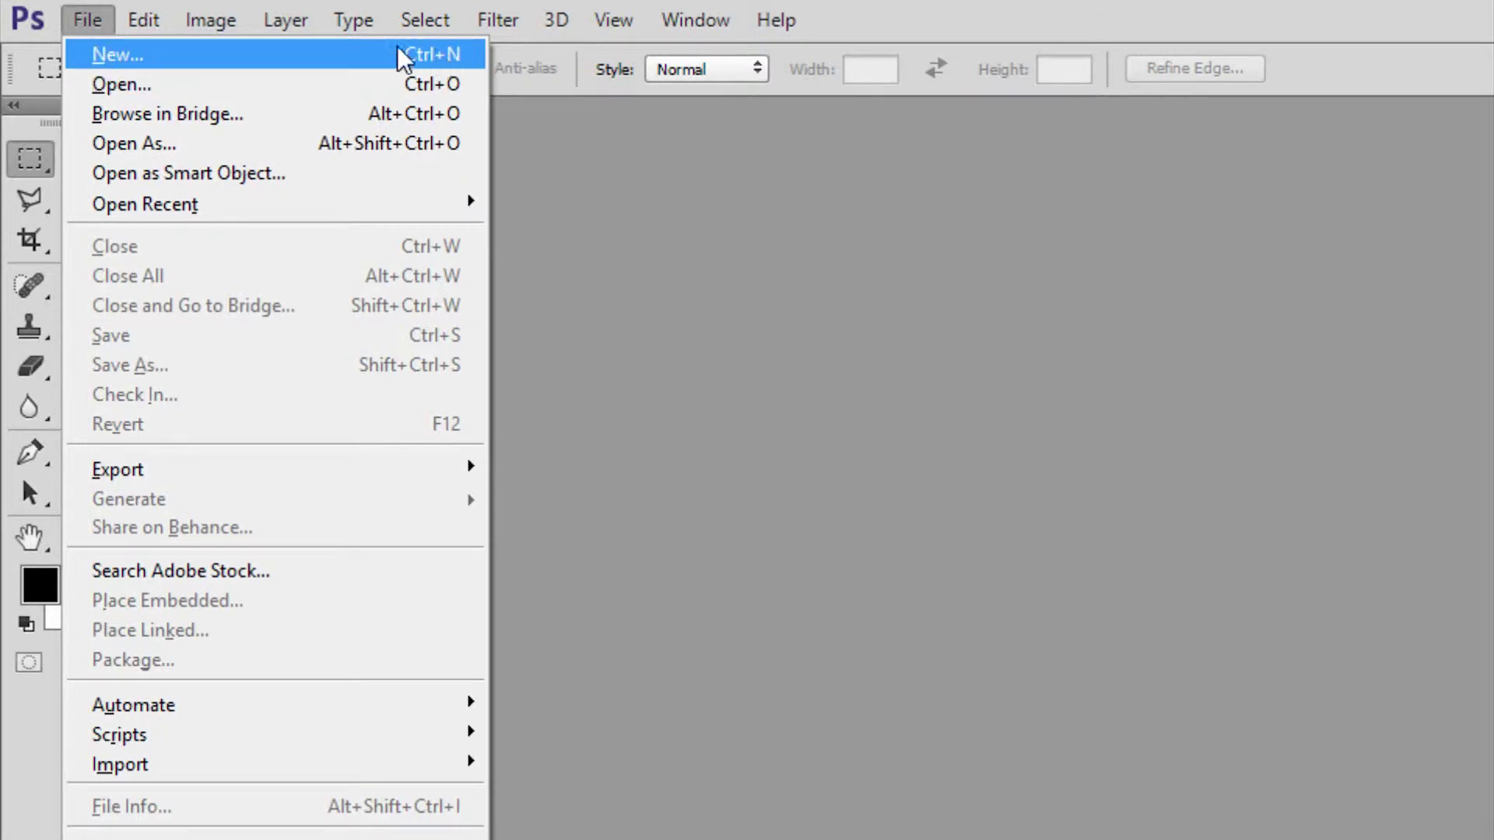
{"action": "left_click", "coordinate": [237, 54]}
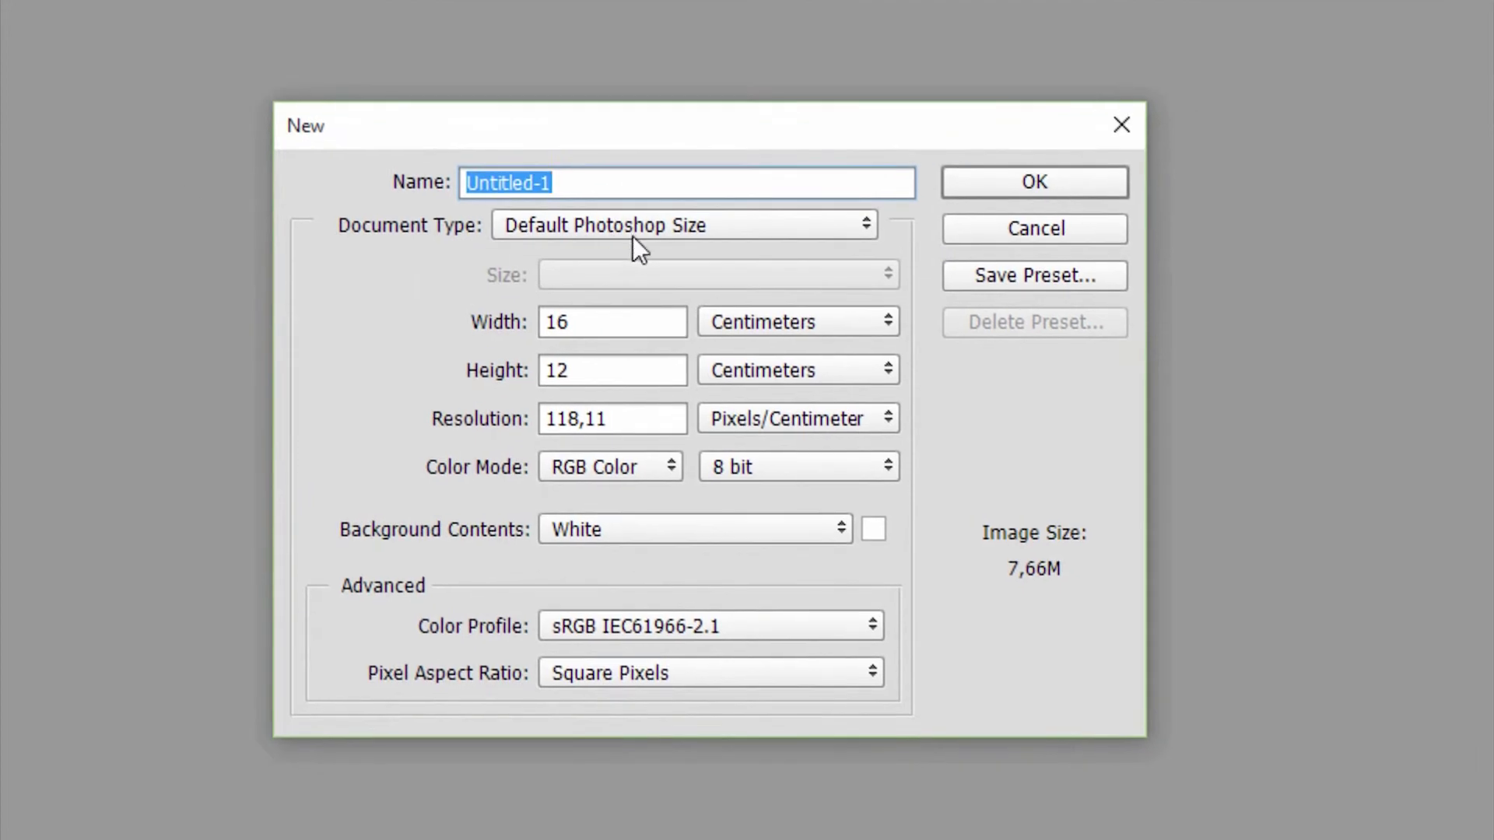
Move the New dialog aside and set Document Type to International Paper
{"action": "left_click_drag", "start_coordinate": [747, 134], "coordinate": [572, 166]}
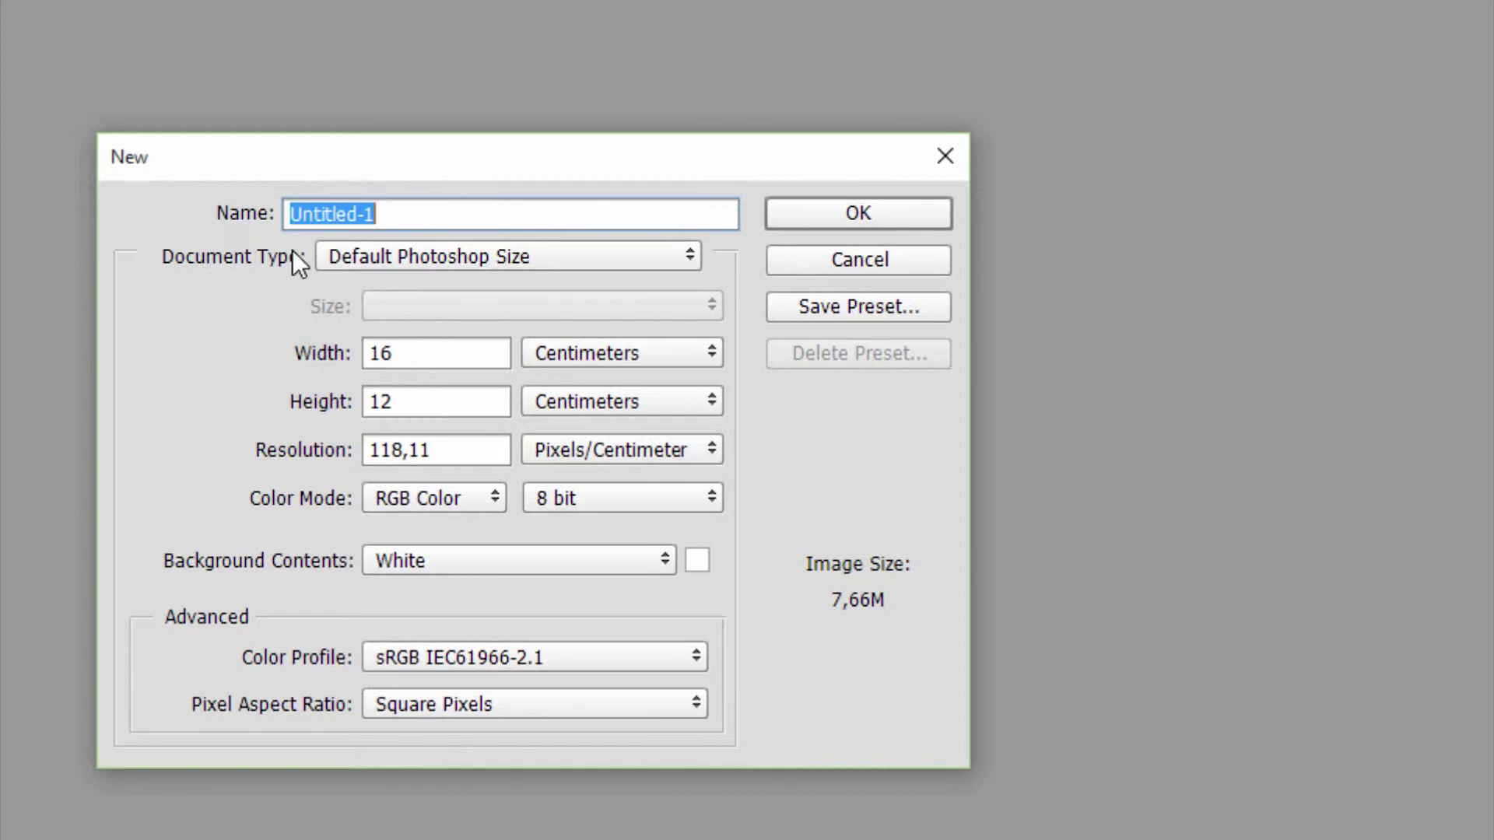
{"action": "left_click", "coordinate": [384, 256]}
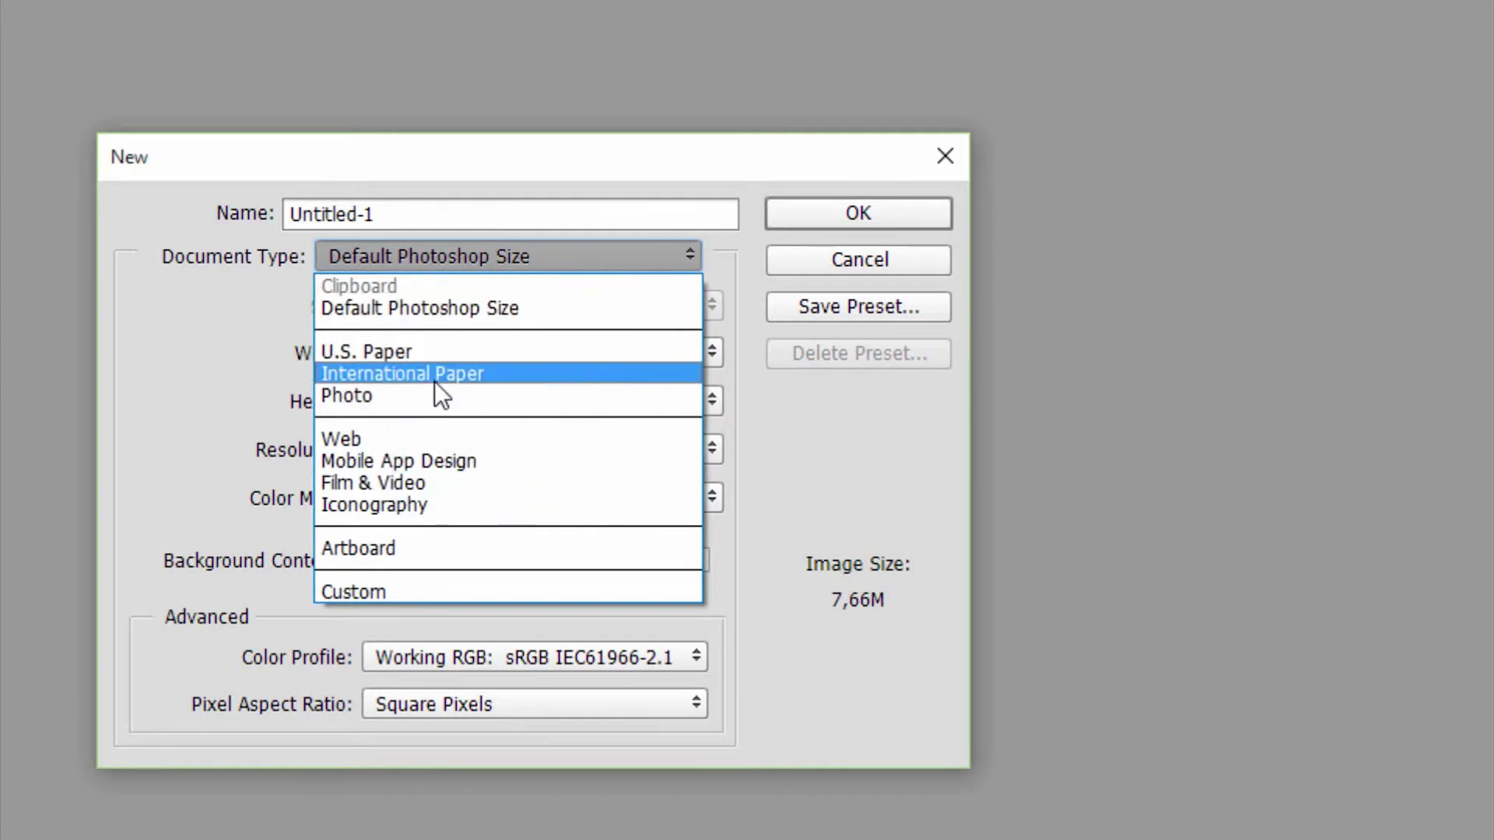
{"action": "left_click", "coordinate": [451, 373]}
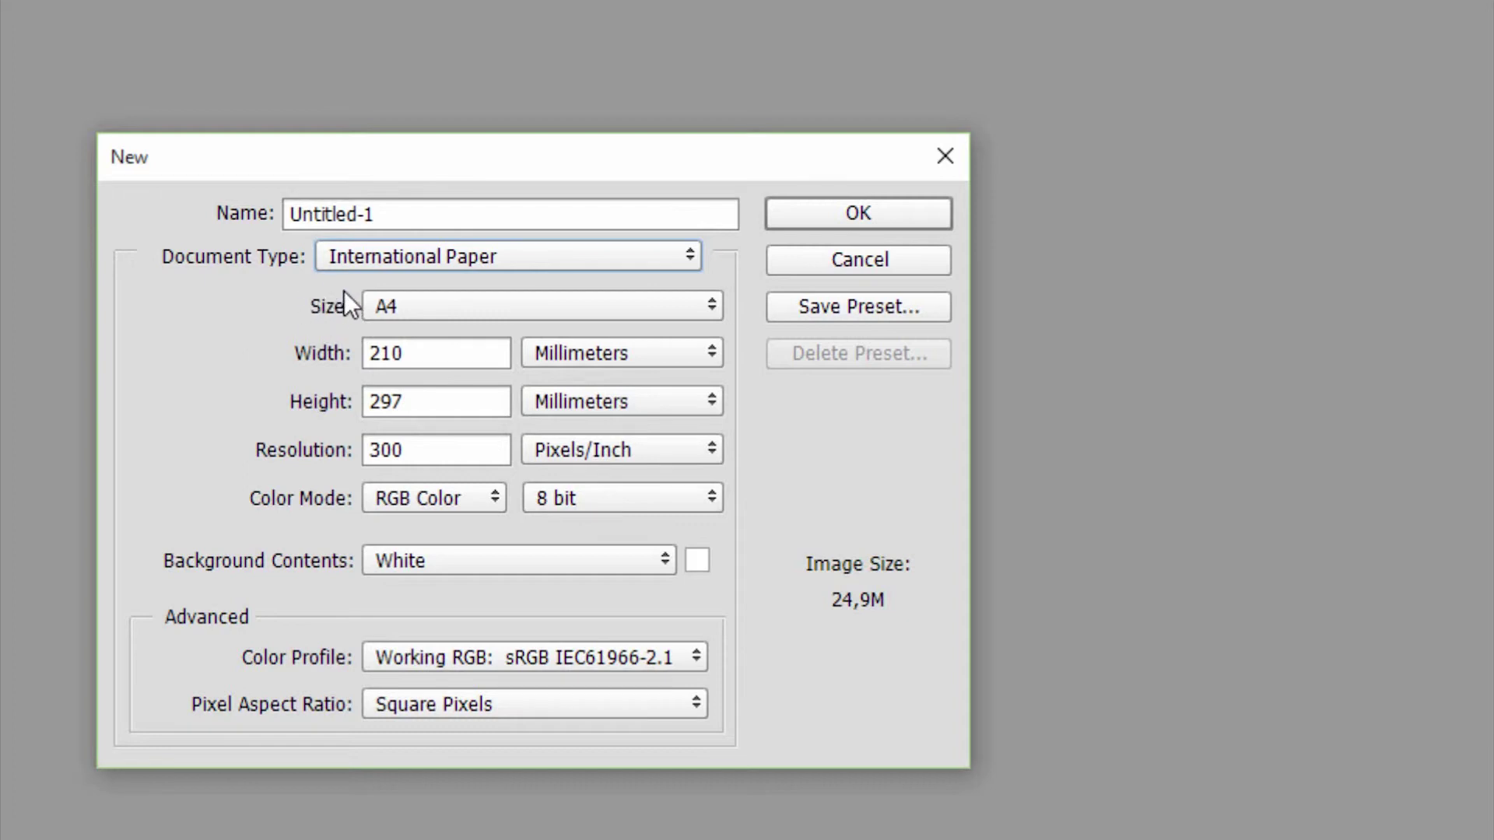
Review the International Paper size list and keep the size at A4
{"action": "left_click", "coordinate": [387, 305]}
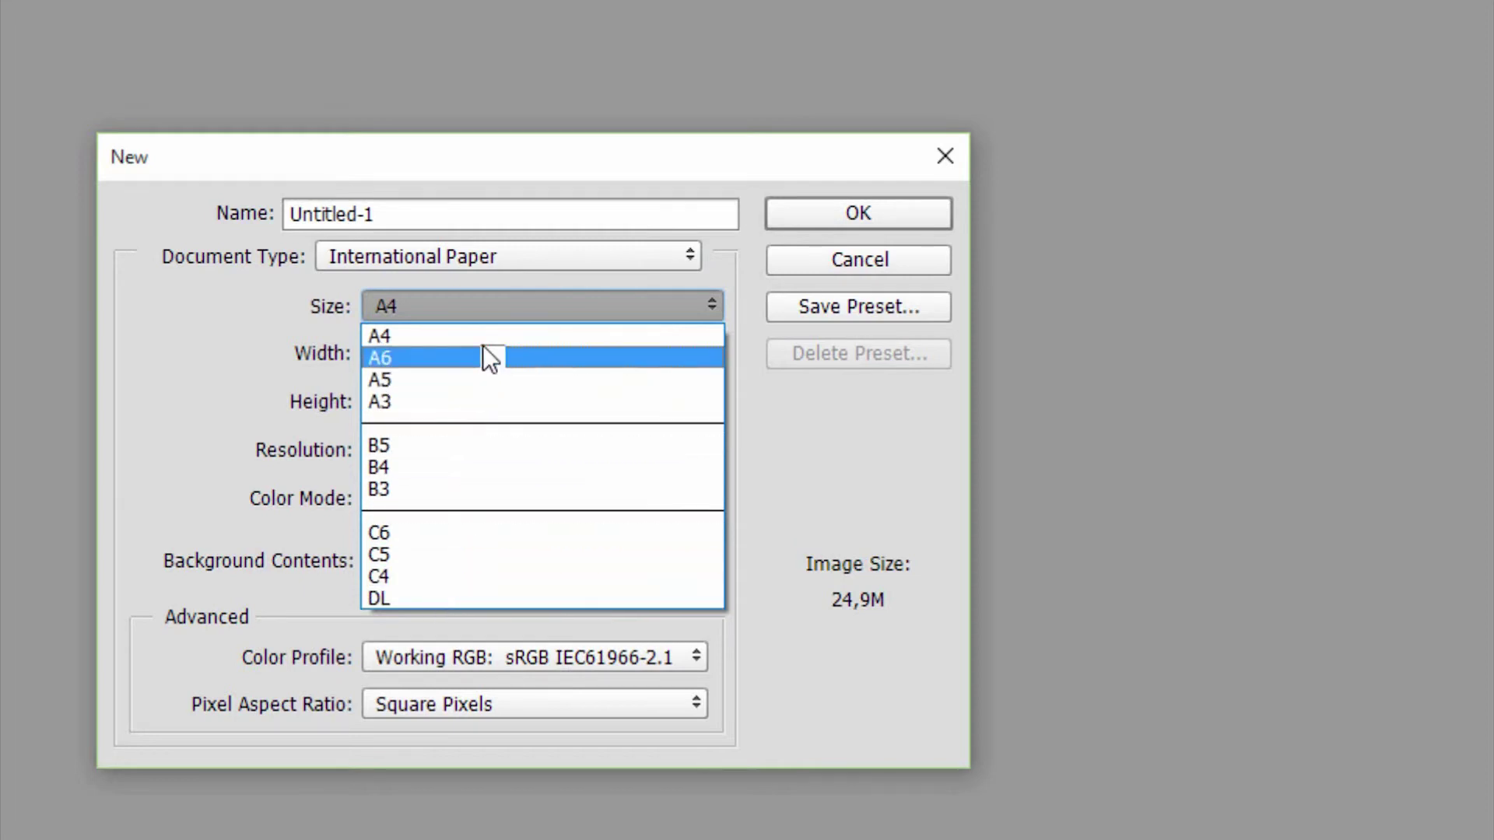
{"action": "key", "text": "Escape"}
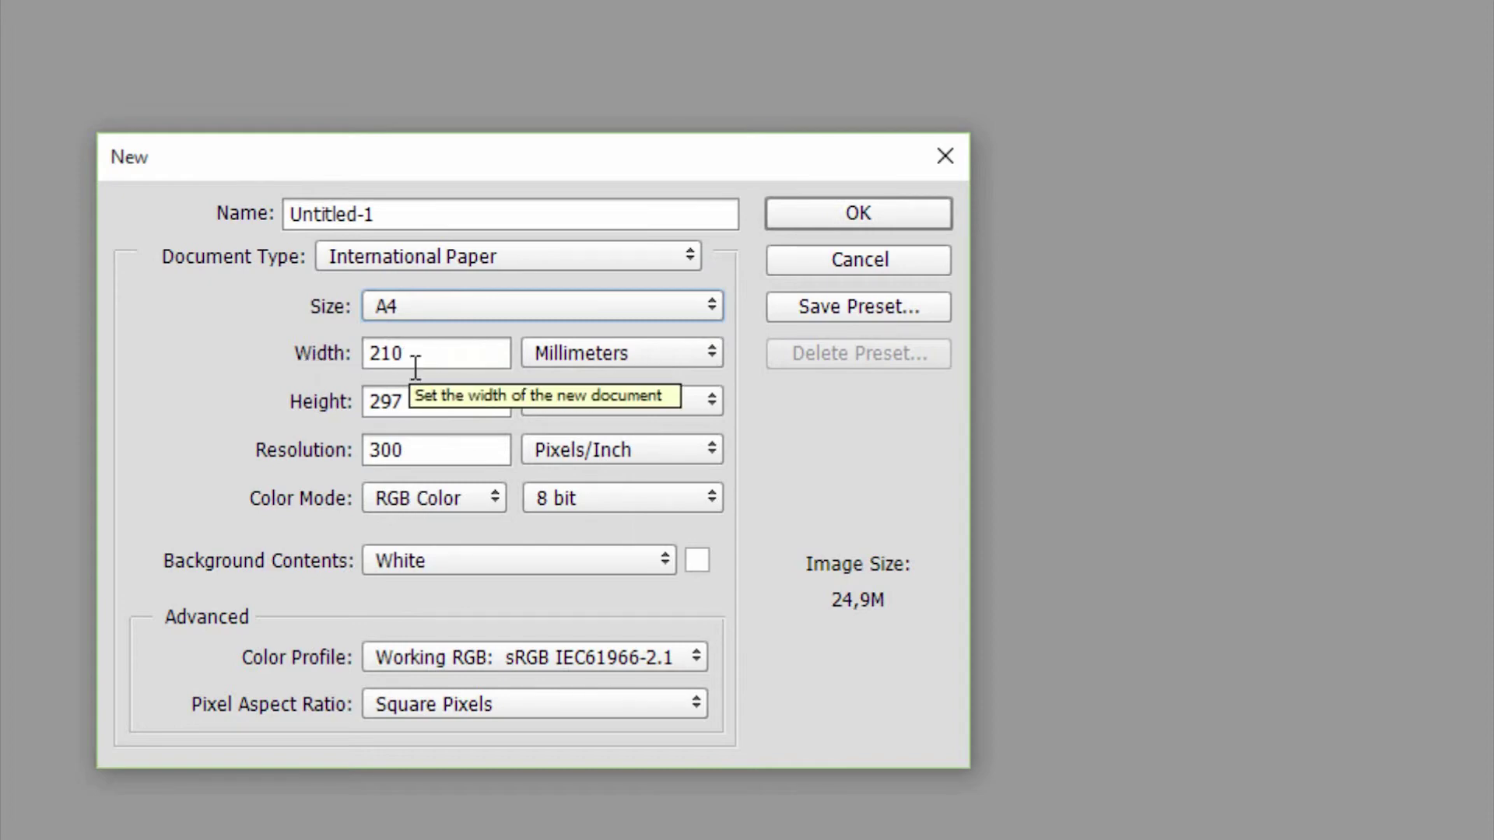
{"action": "left_click", "coordinate": [568, 354]}
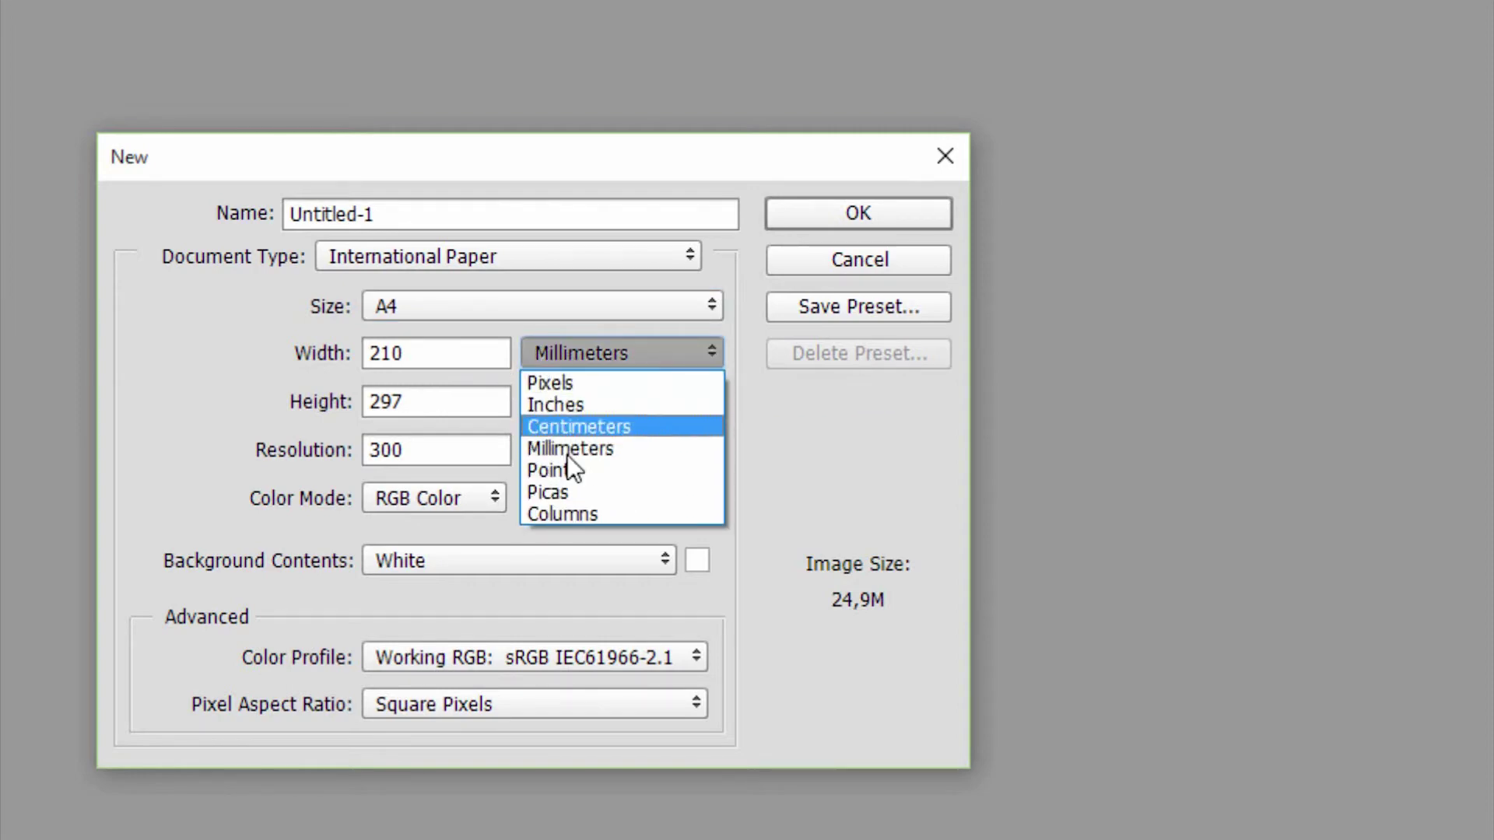
{"action": "left_click", "coordinate": [627, 351]}
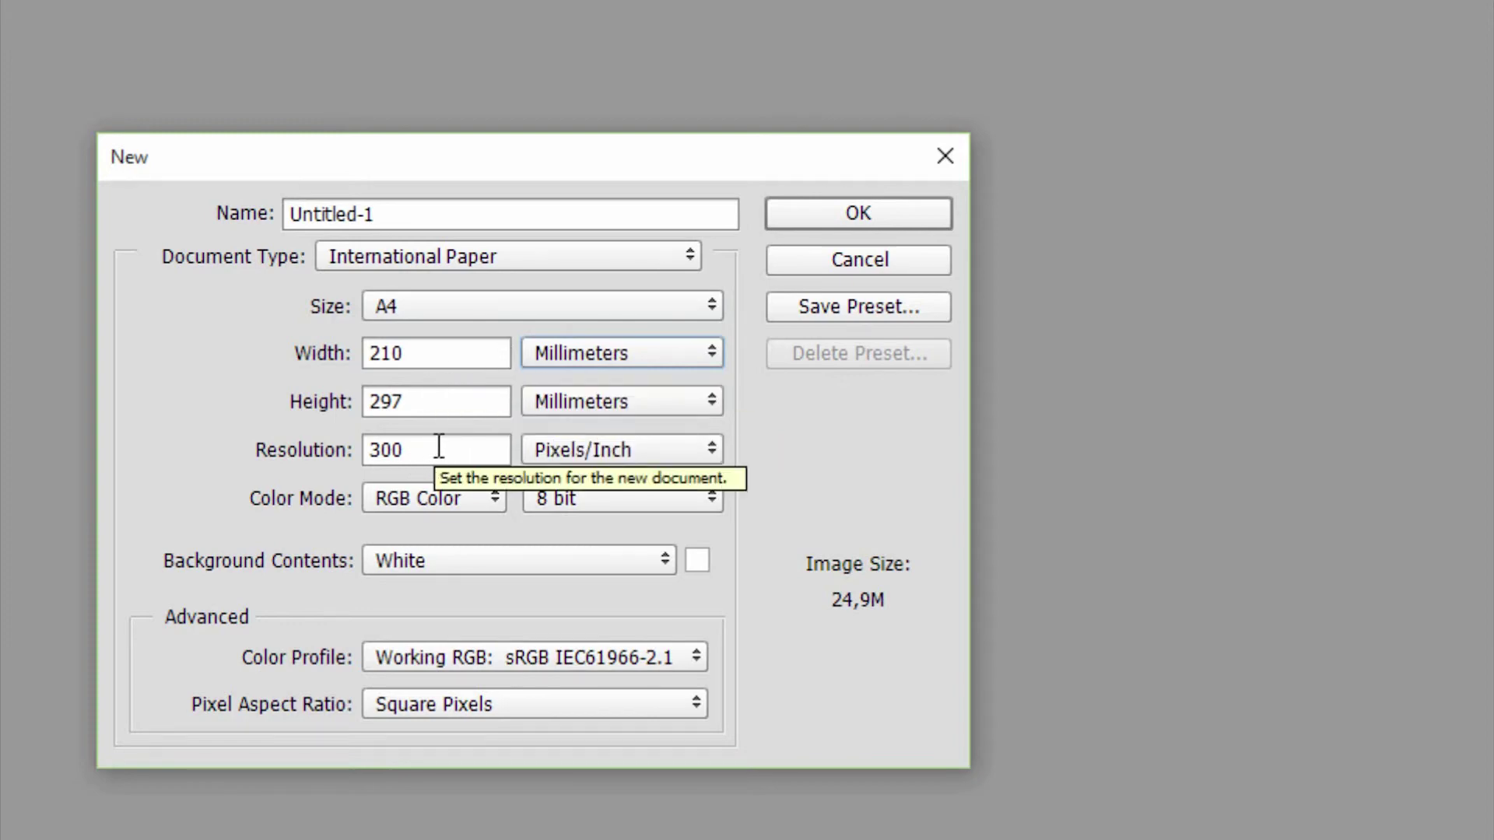
{"action": "left_click", "coordinate": [582, 451]}
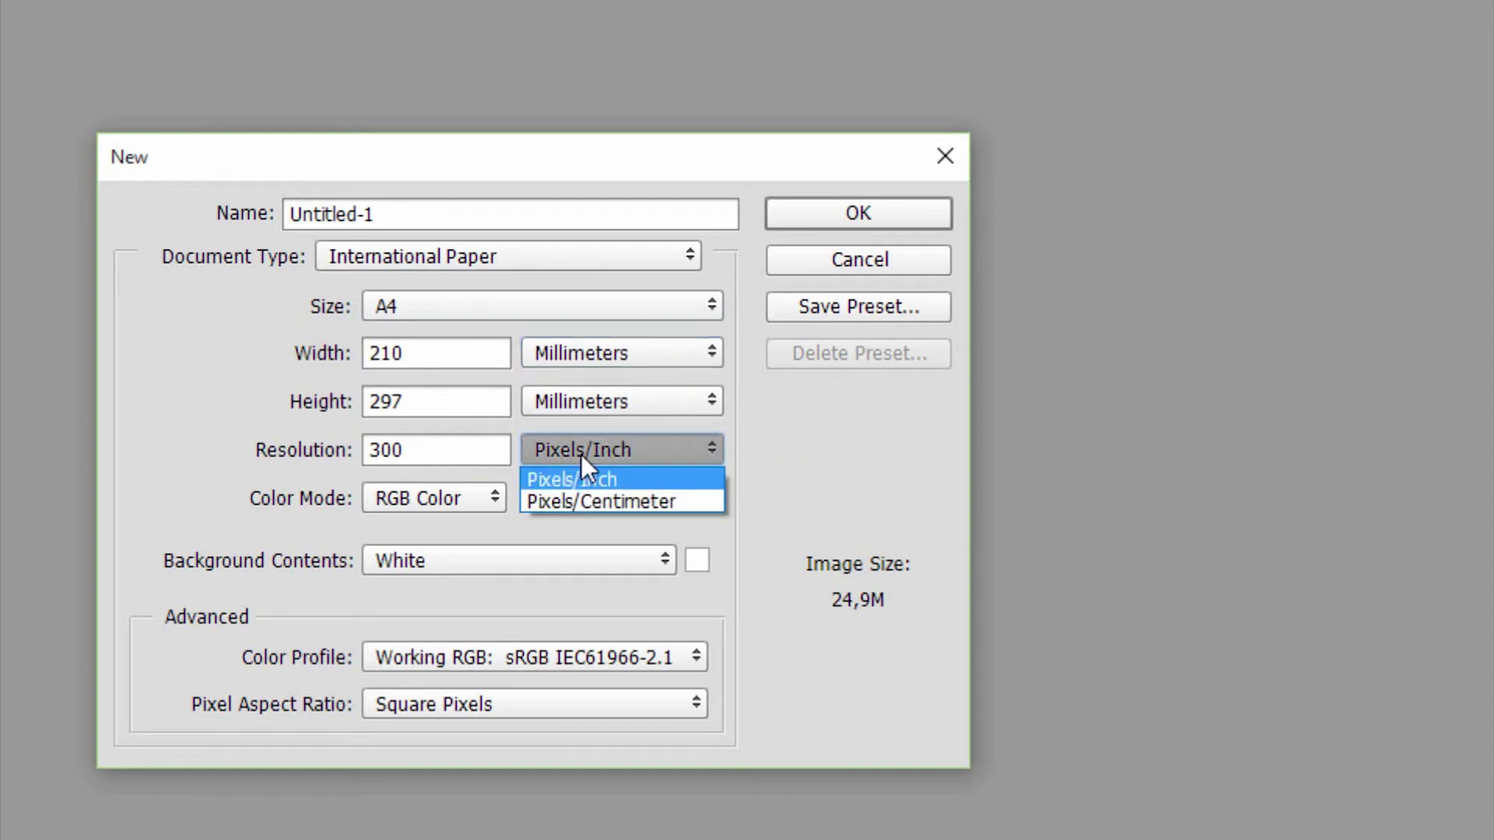
{"action": "left_click", "coordinate": [594, 502]}
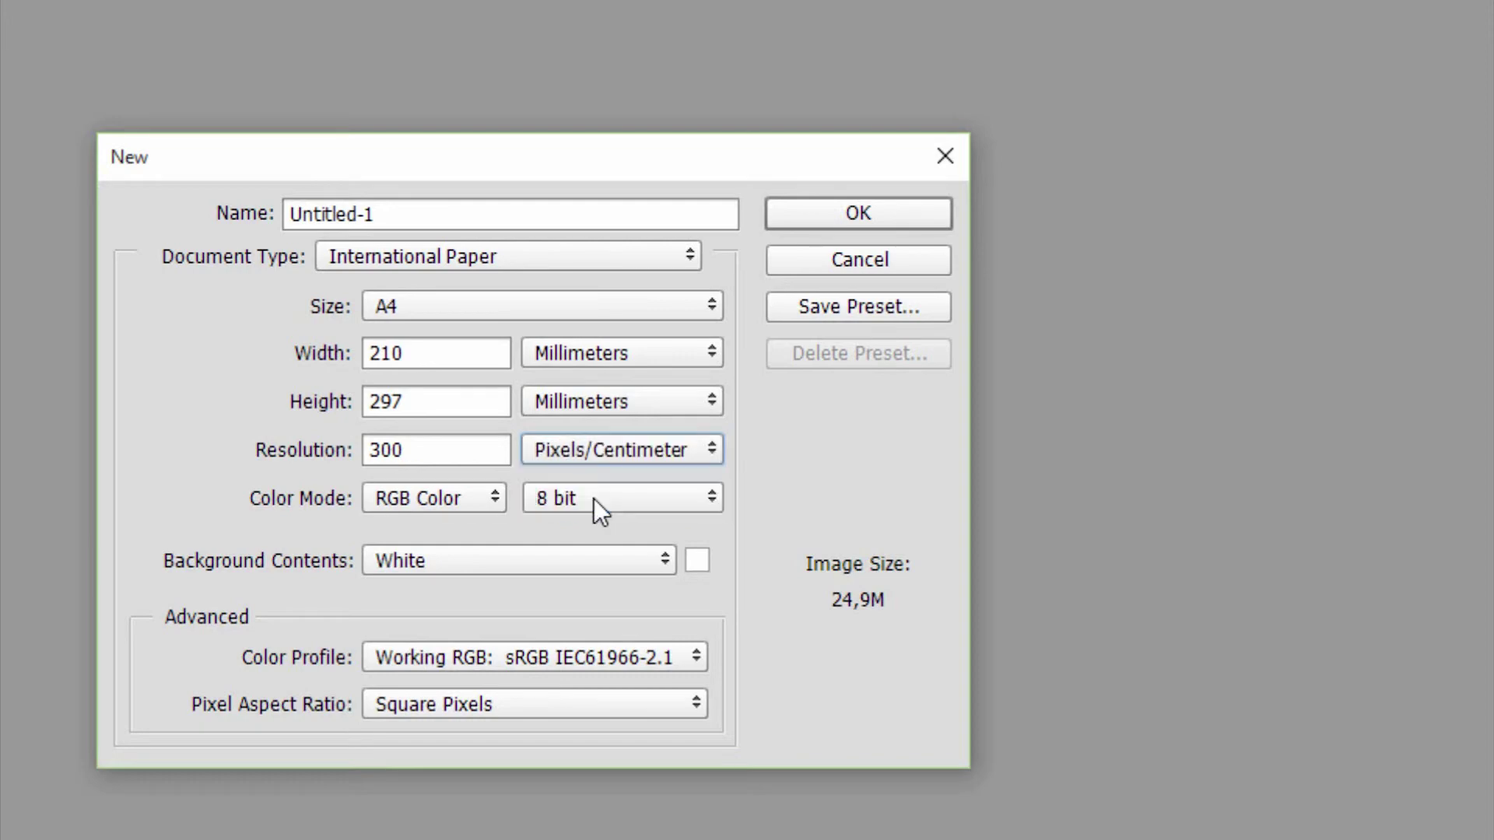
{"action": "left_click", "coordinate": [583, 449]}
{"action": "left_click", "coordinate": [472, 504]}
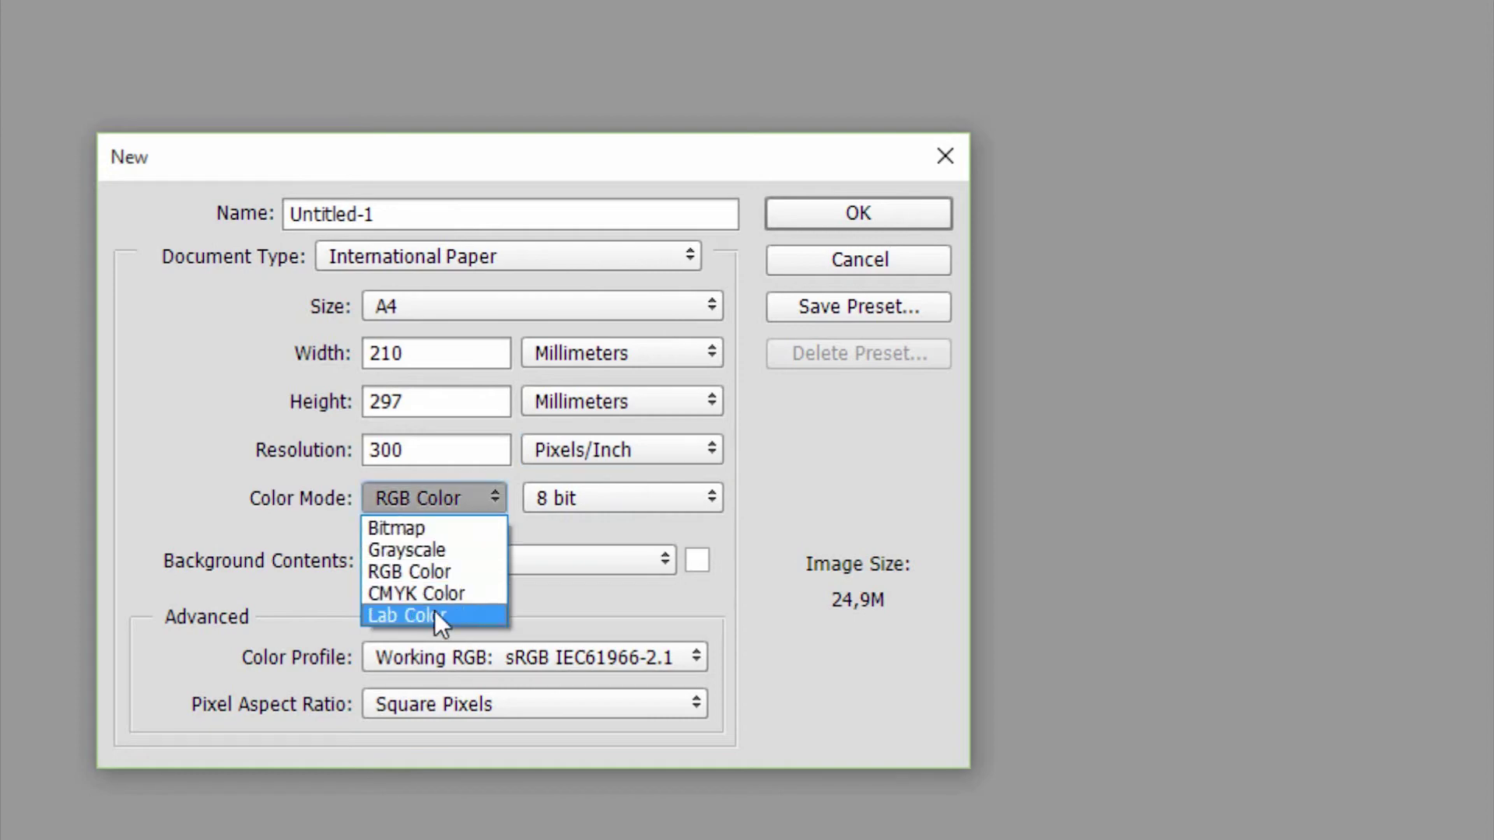
{"action": "left_click", "coordinate": [441, 504]}
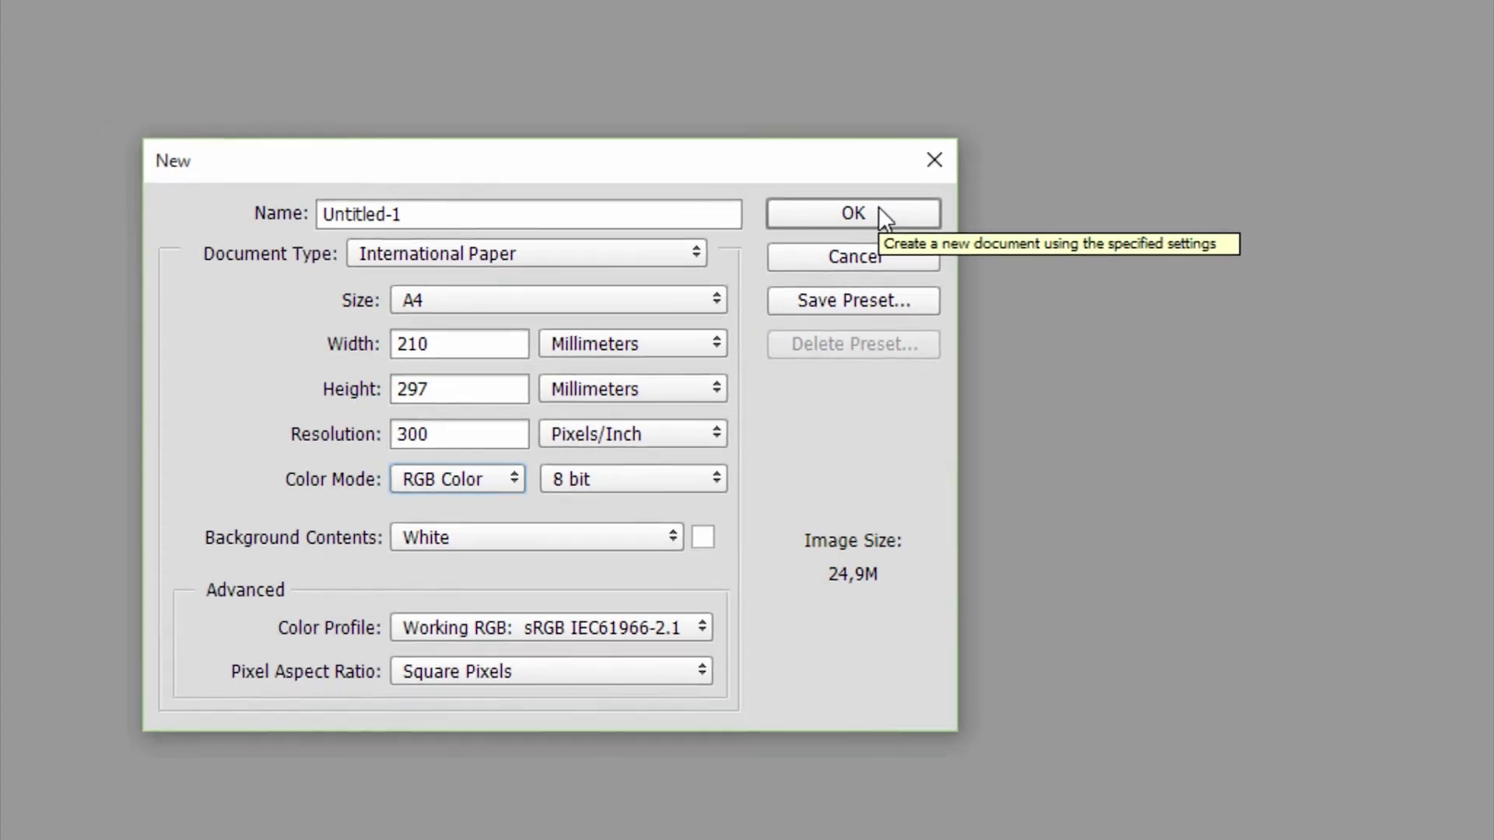
Confirm the A4, 300 ppi, RGB 8-bit white-background settings to create the document
{"action": "left_click", "coordinate": [888, 212]}
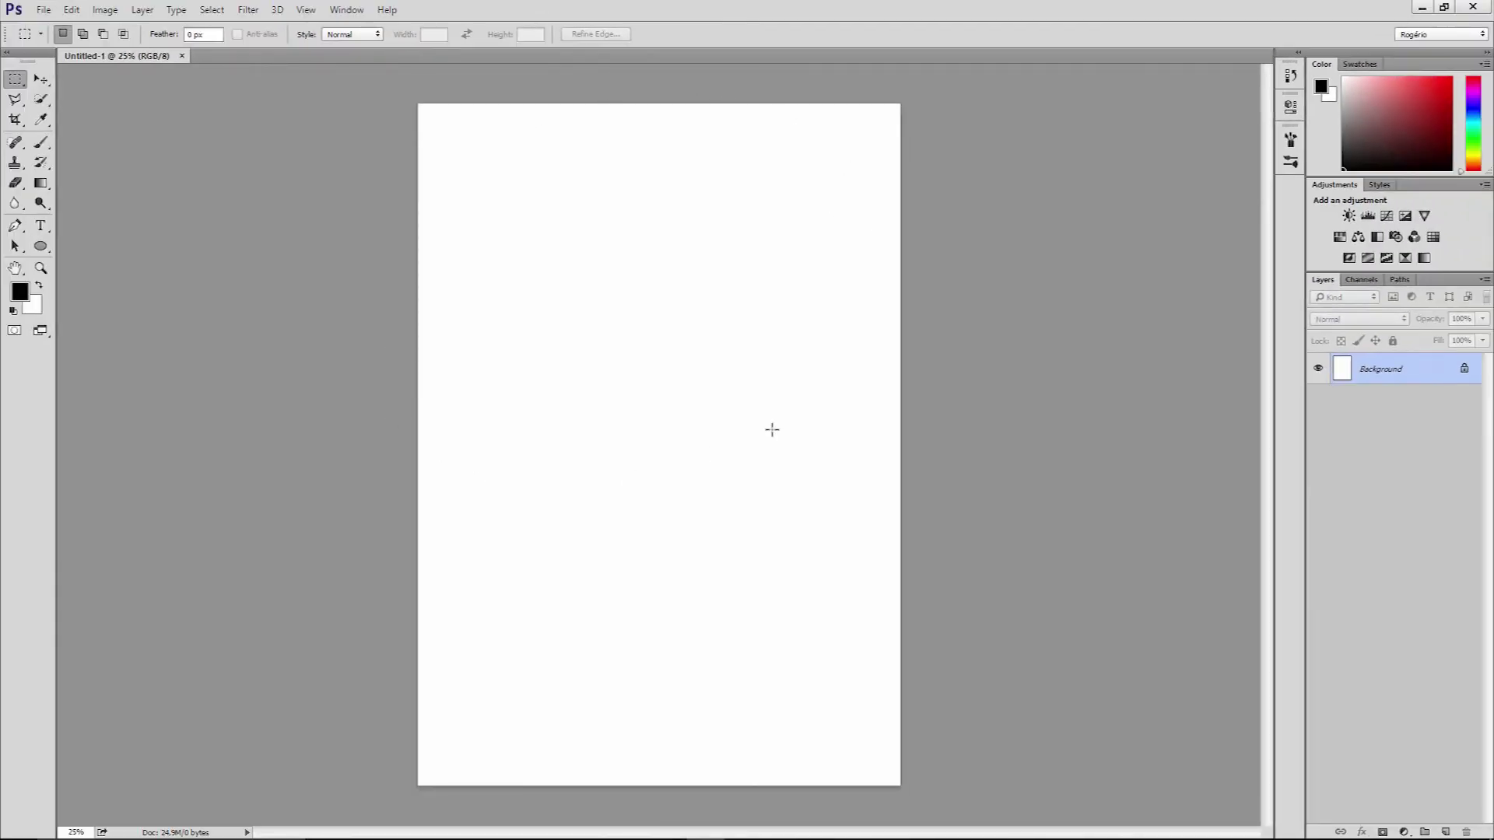